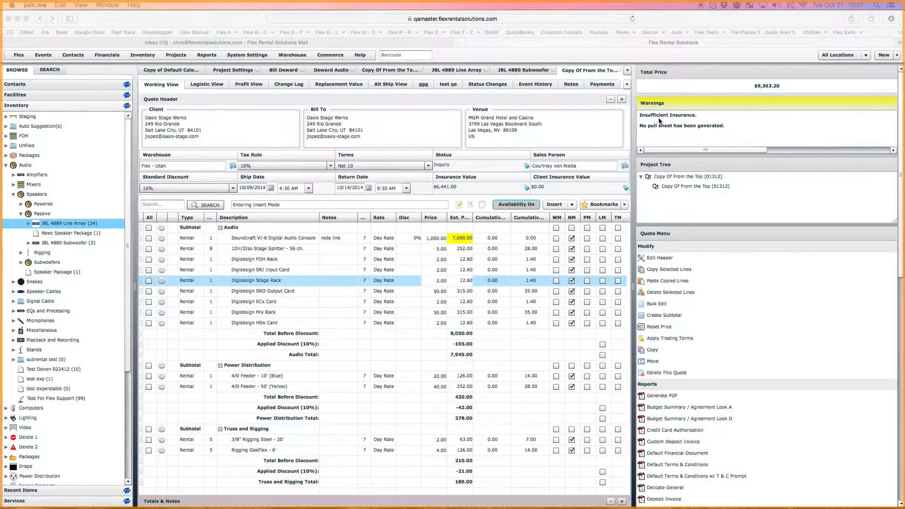
# Open the project settings and check the Insurance Warning Enabled option.
pyautogui.click(169, 56)
pyautogui.click(169, 56)
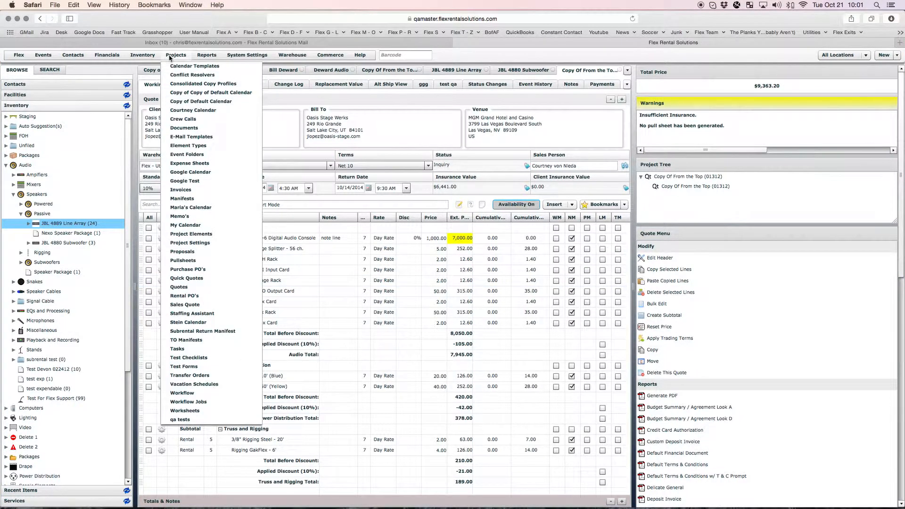
pyautogui.click(190, 243)
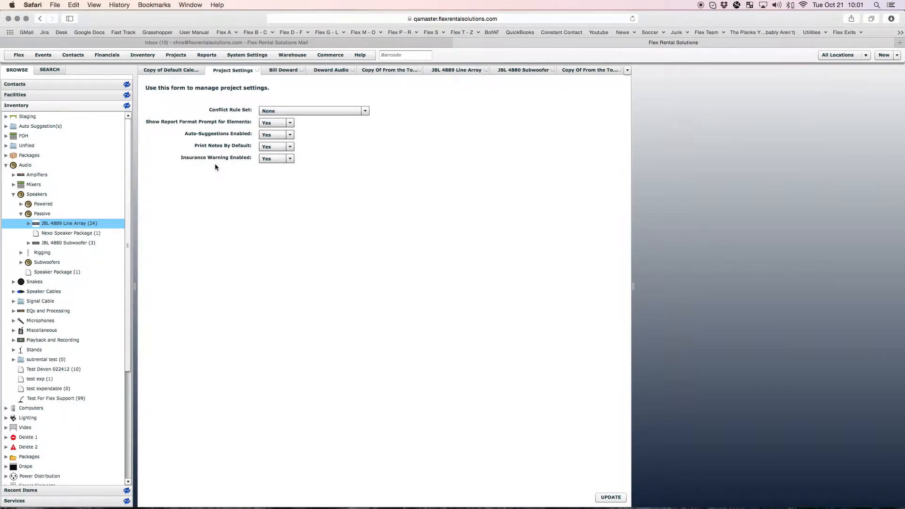
pyautogui.moveTo(225, 162)
pyautogui.click(178, 57)
pyautogui.click(200, 244)
pyautogui.moveTo(276, 164)
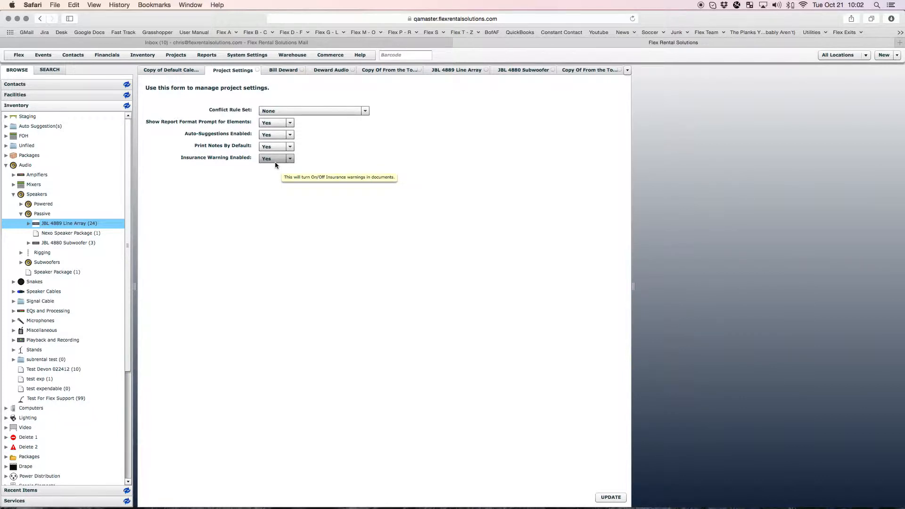
# Search the contacts for "dewar" and open the terms and notes of the Deward Audio company record.
pyautogui.click(55, 85)
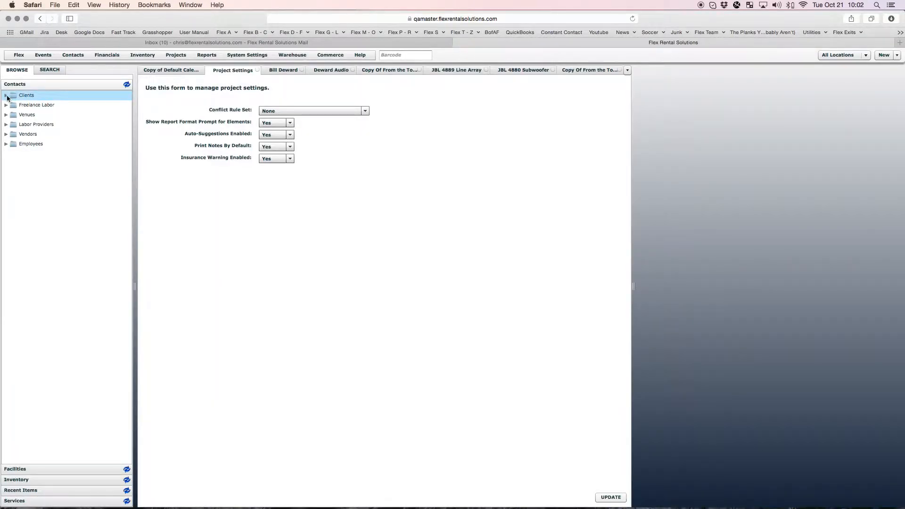
pyautogui.click(50, 70)
pyautogui.click(44, 84)
pyautogui.click(40, 93)
pyautogui.click(38, 94)
pyautogui.write('dewar')
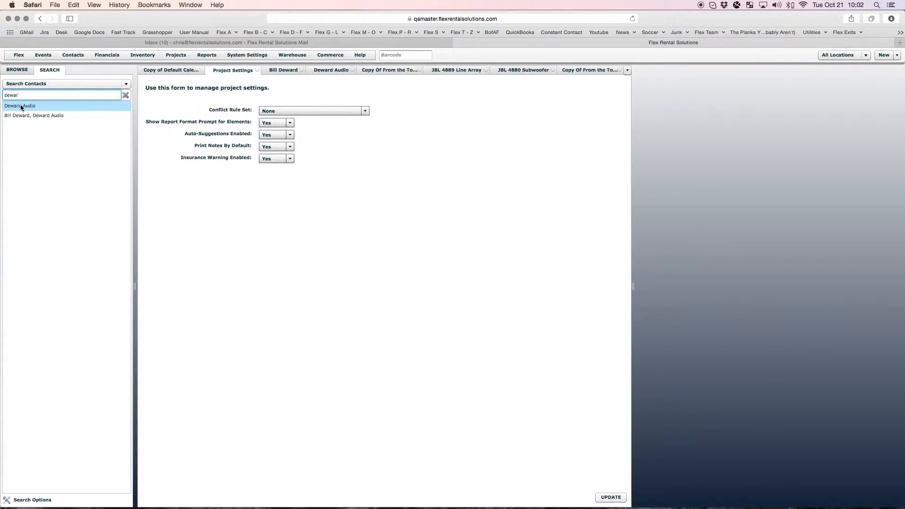
pyautogui.click(21, 106)
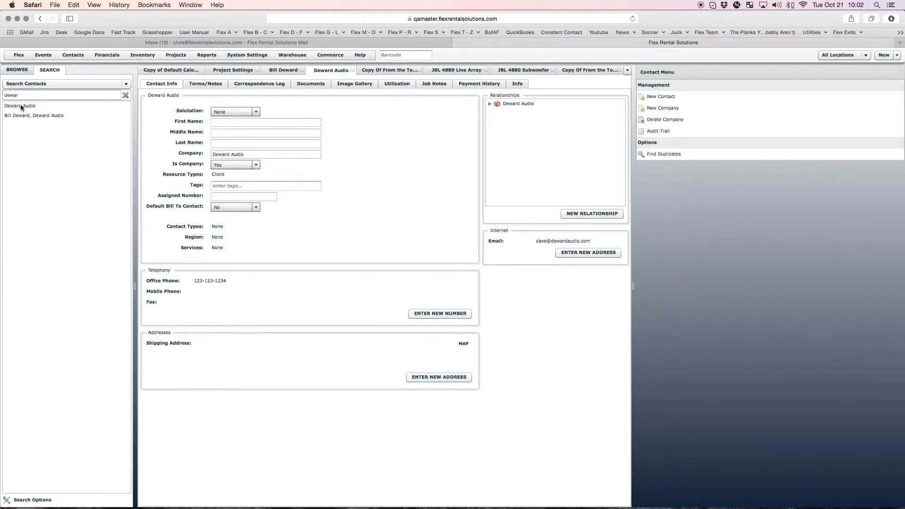
pyautogui.click(212, 84)
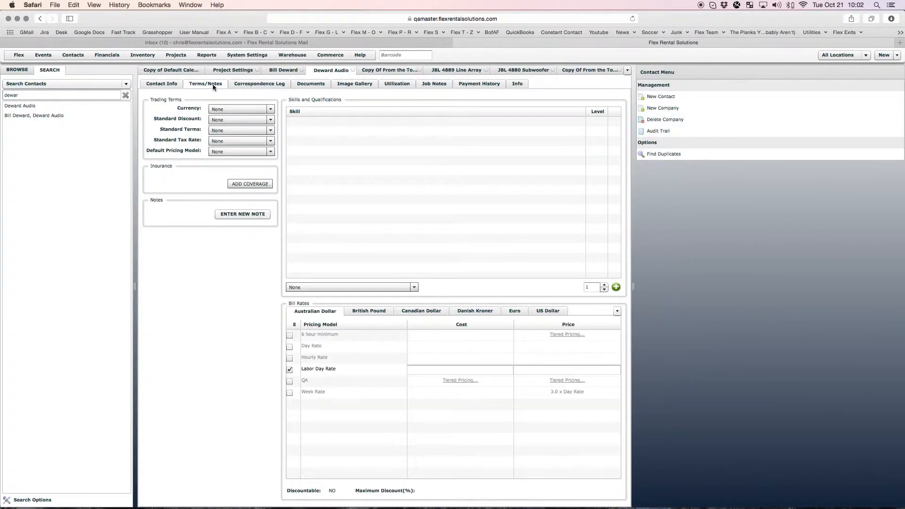
# Start a new insurance coverage with carrier Farmers Insurance, enter the policy number, and set the coverage limit to 1000000.
pyautogui.click(247, 183)
pyautogui.click(429, 227)
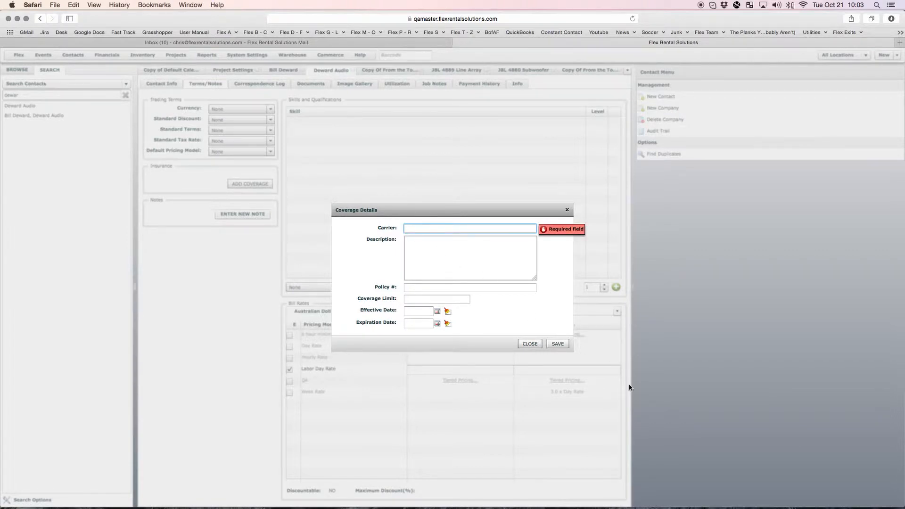
pyautogui.moveTo(694, 503)
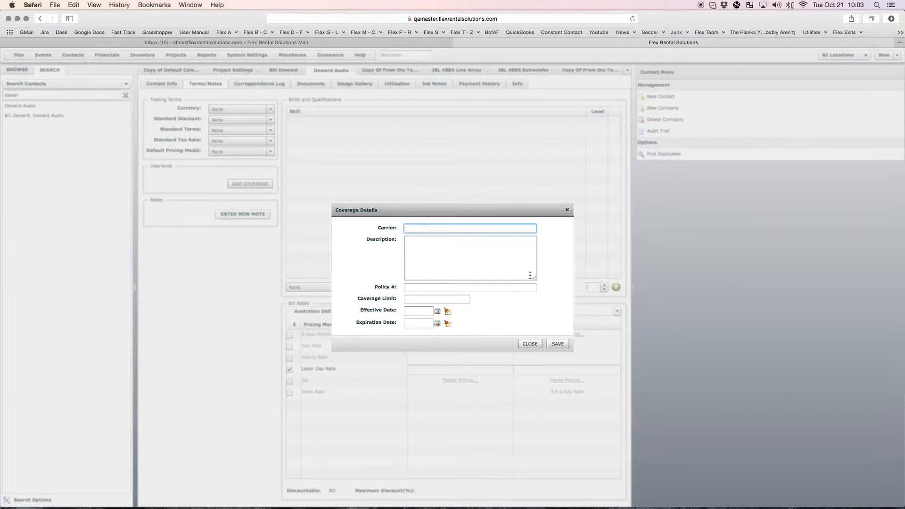
pyautogui.write('Farmers Insurance')
pyautogui.click(419, 288)
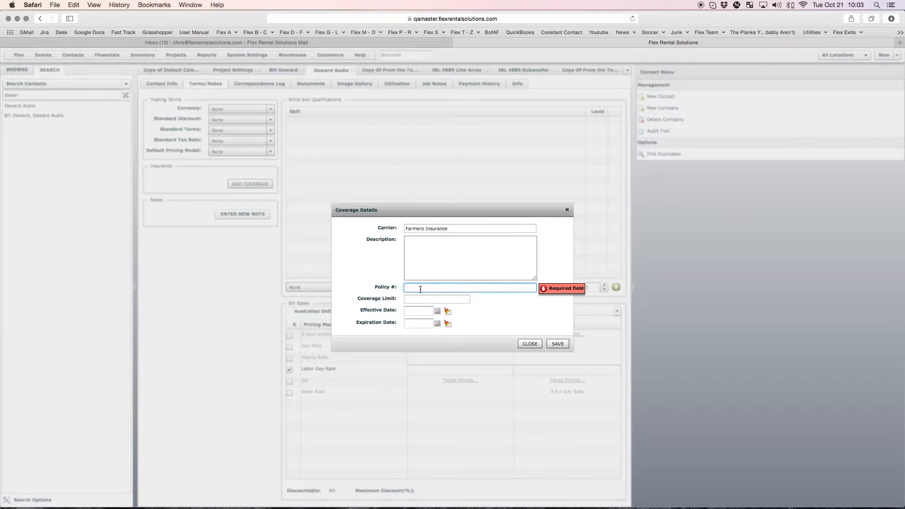
pyautogui.write('12345')
pyautogui.click(420, 297)
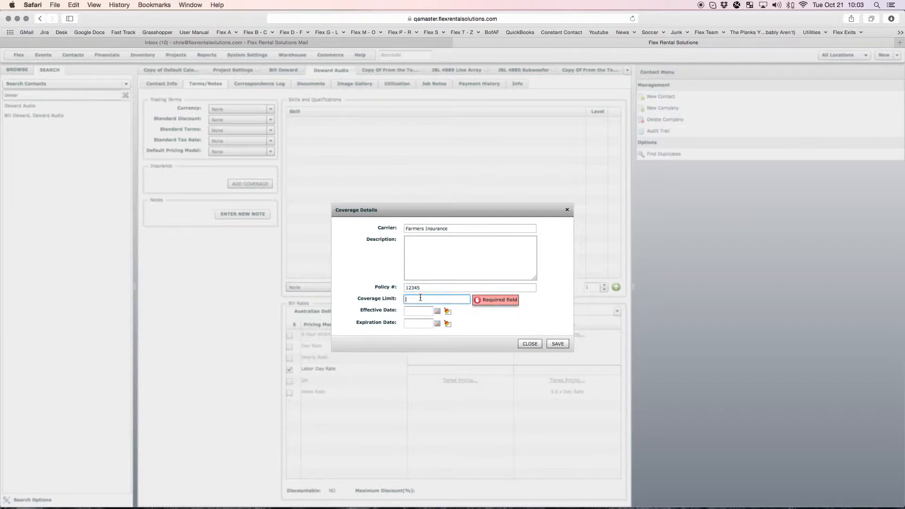
pyautogui.write('1')
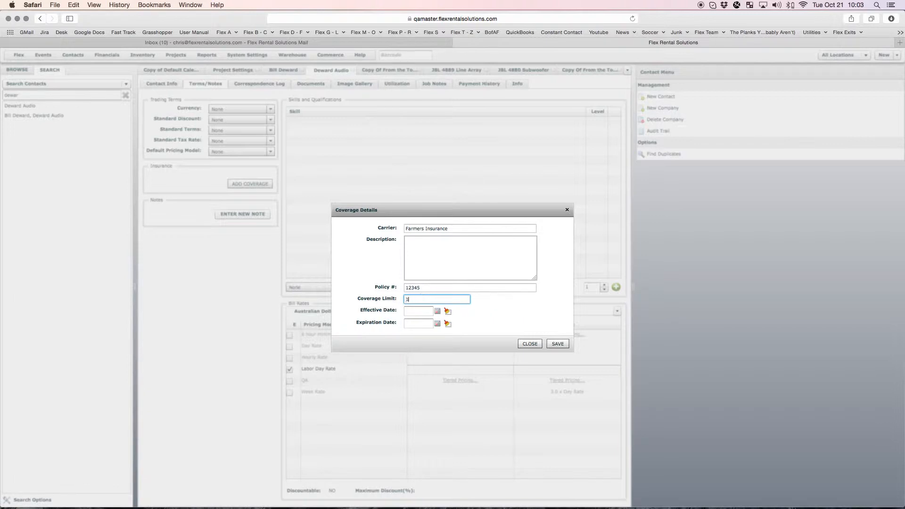
pyautogui.write('000000')
# Set the coverage's effective date to 01/01/2014.
pyautogui.click(438, 311)
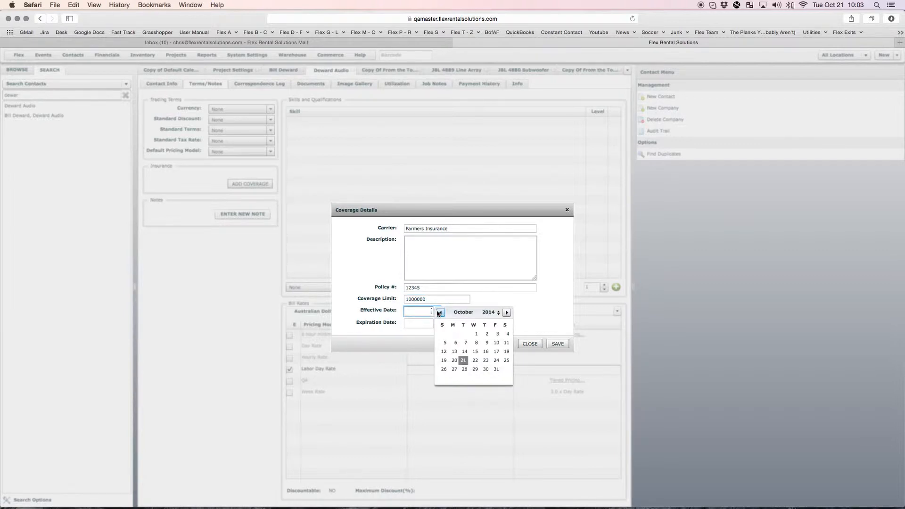
pyautogui.click(439, 313)
pyautogui.click(439, 312)
pyautogui.click(439, 312)
pyautogui.click(439, 313)
pyautogui.click(439, 312)
pyautogui.click(439, 312)
pyautogui.click(440, 312)
pyautogui.click(439, 313)
pyautogui.click(439, 313)
pyautogui.click(439, 313)
pyautogui.click(505, 312)
pyautogui.click(474, 334)
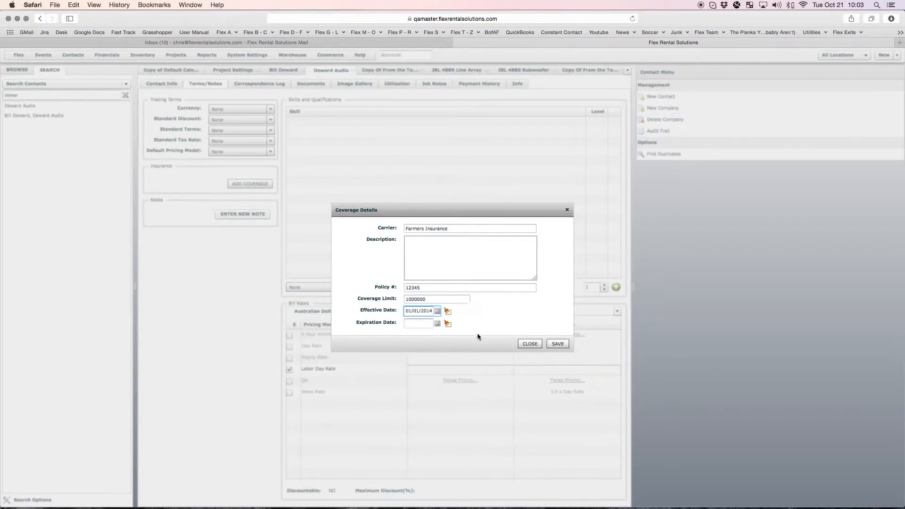
# Set the coverage's expiration date to 12/31/2014 and save the coverage.
pyautogui.click(437, 324)
pyautogui.click(508, 325)
pyautogui.click(507, 325)
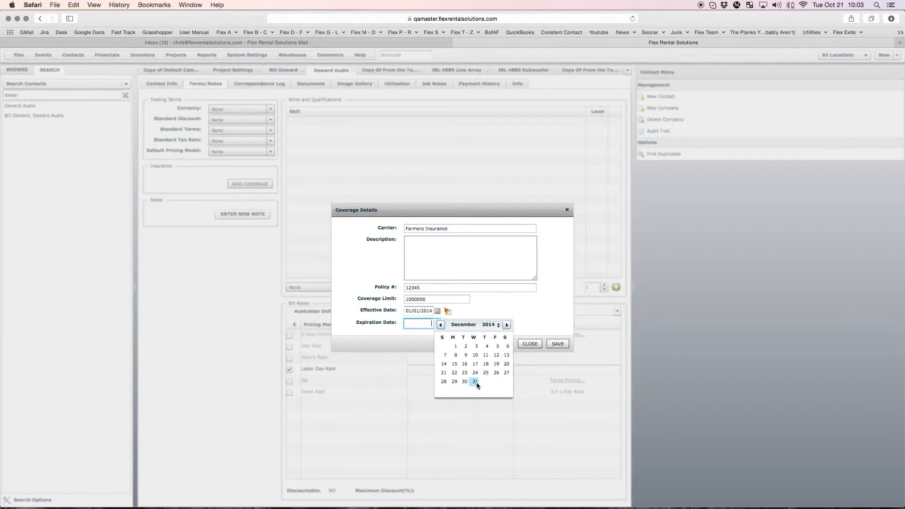
pyautogui.click(475, 390)
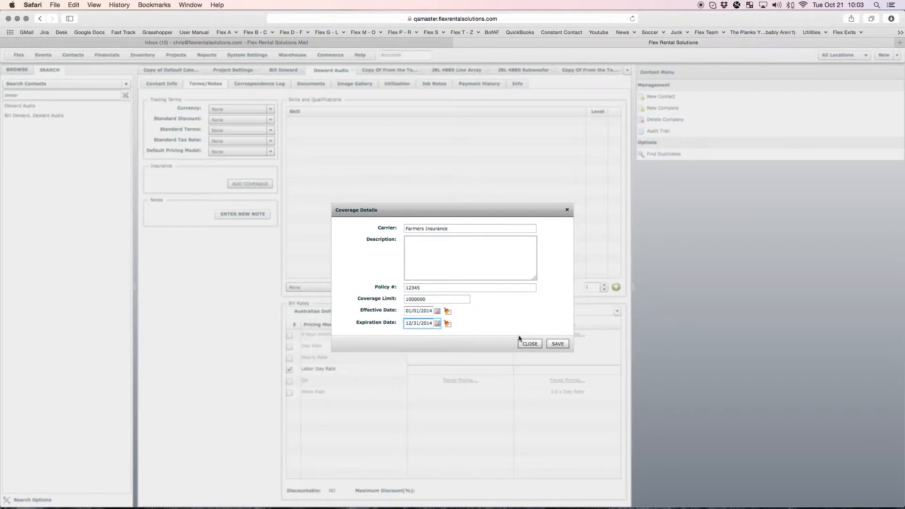
pyautogui.click(560, 345)
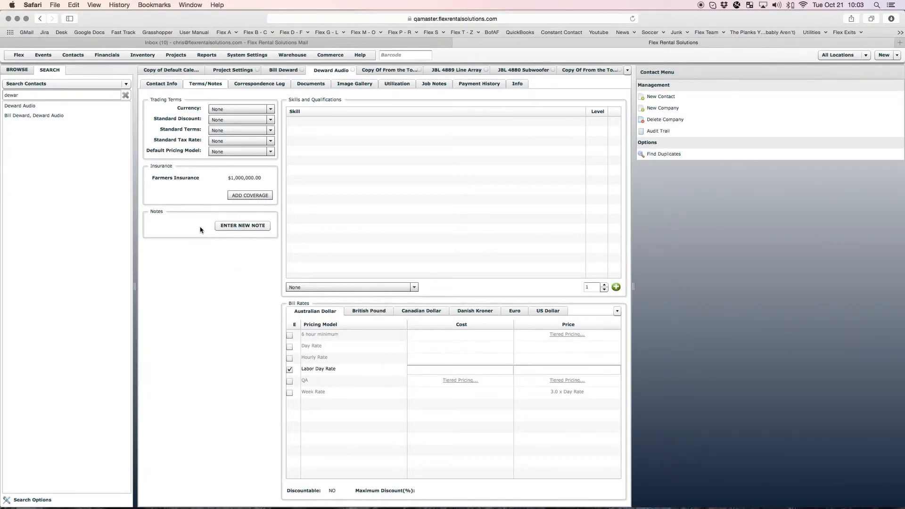
# Attach the Desktop file "Infocomm 2012 Insurance copy" to the Farmers Insurance coverage, previewing it before the upload, and save.
pyautogui.click(182, 179)
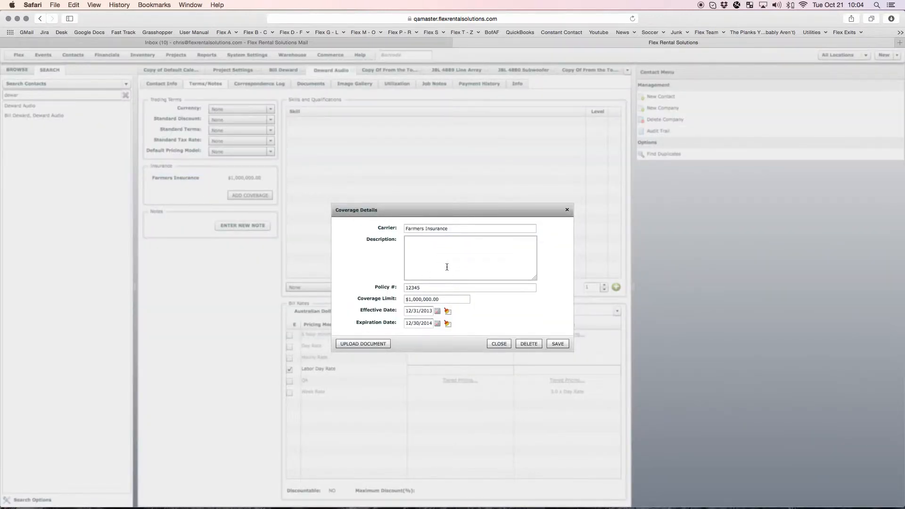
pyautogui.click(370, 345)
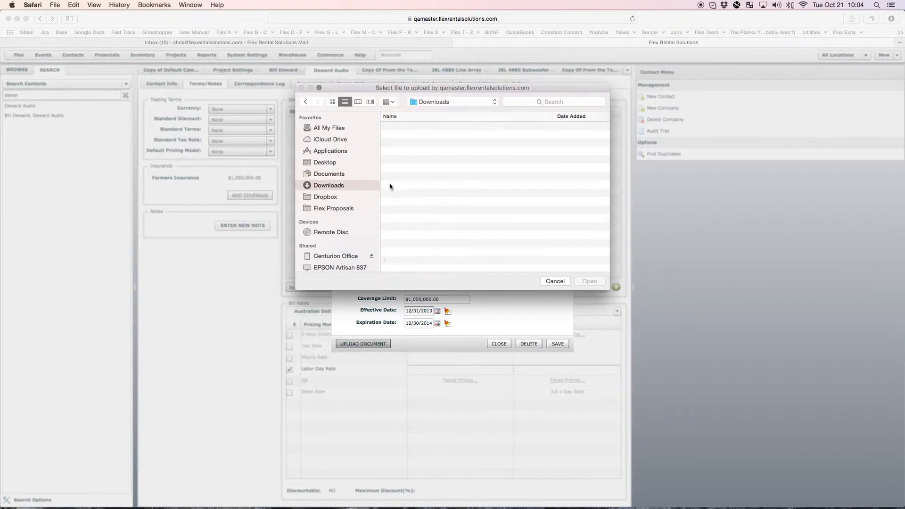
pyautogui.click(324, 163)
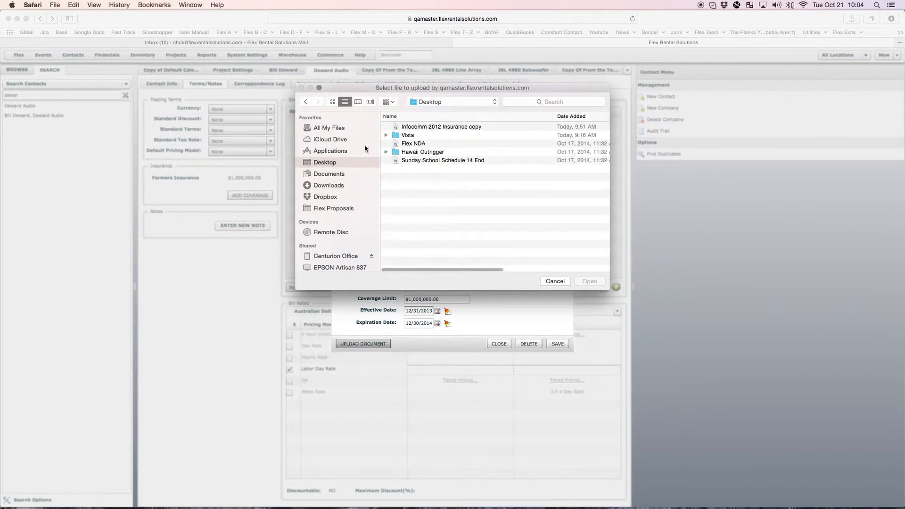
pyautogui.click(432, 129)
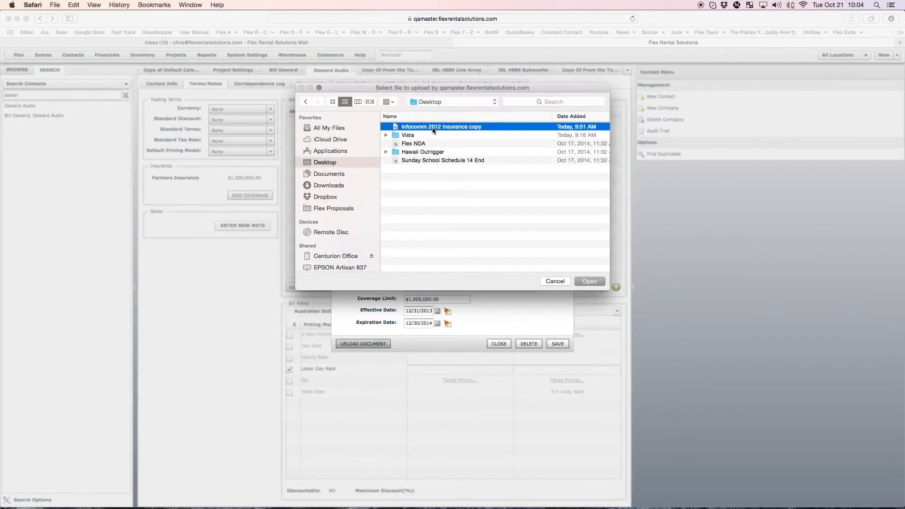
pyautogui.press('space')
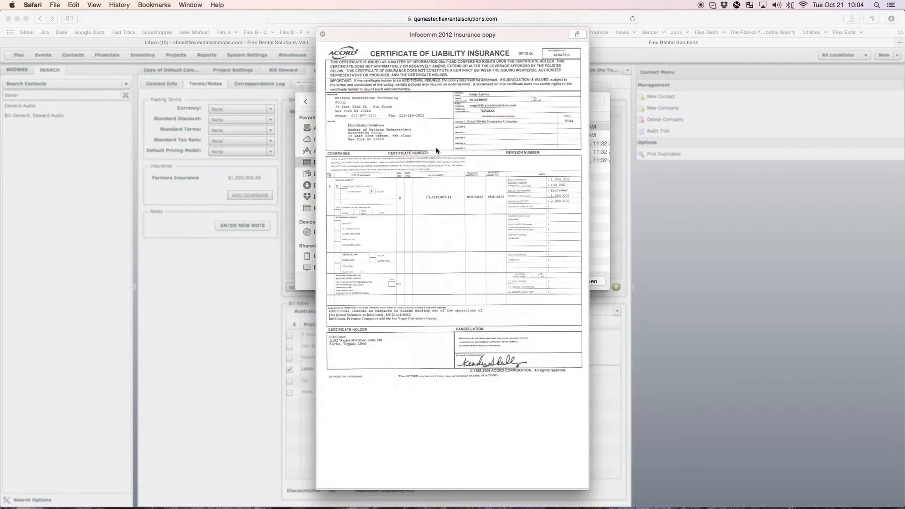
pyautogui.press('space')
pyautogui.click(588, 282)
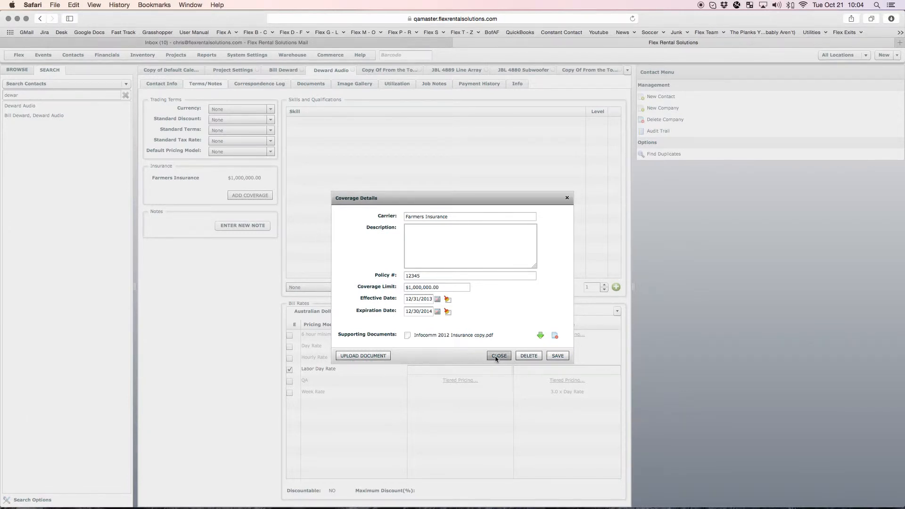
pyautogui.click(557, 356)
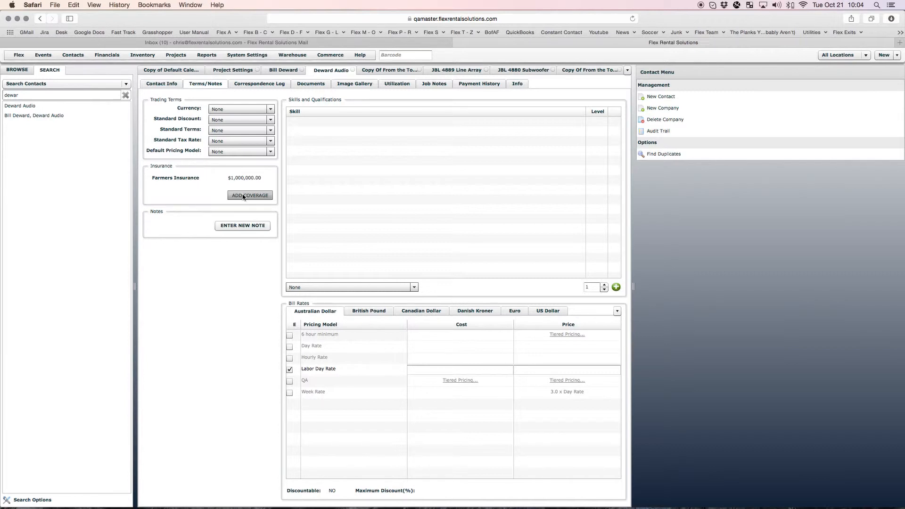
# Open the employee related to Deward Audio and check the insurance listed in that contact's terms and notes.
pyautogui.click(168, 86)
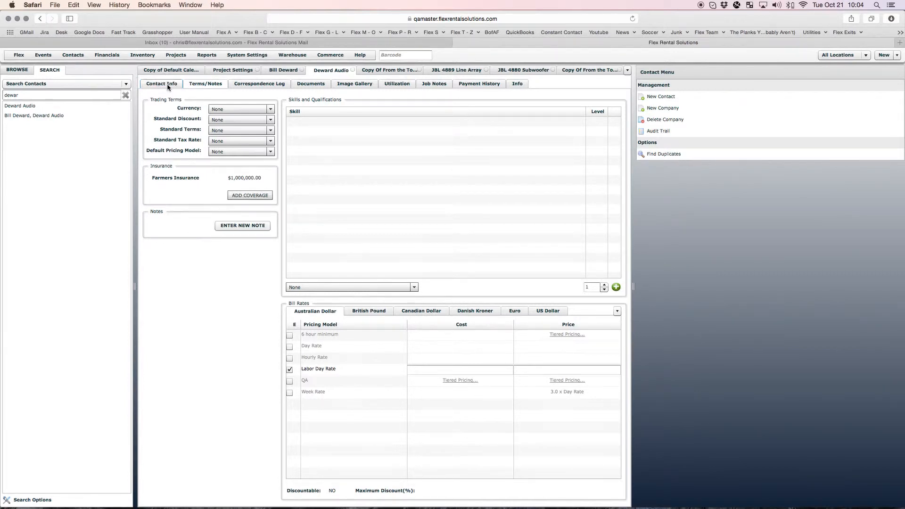
pyautogui.click(489, 104)
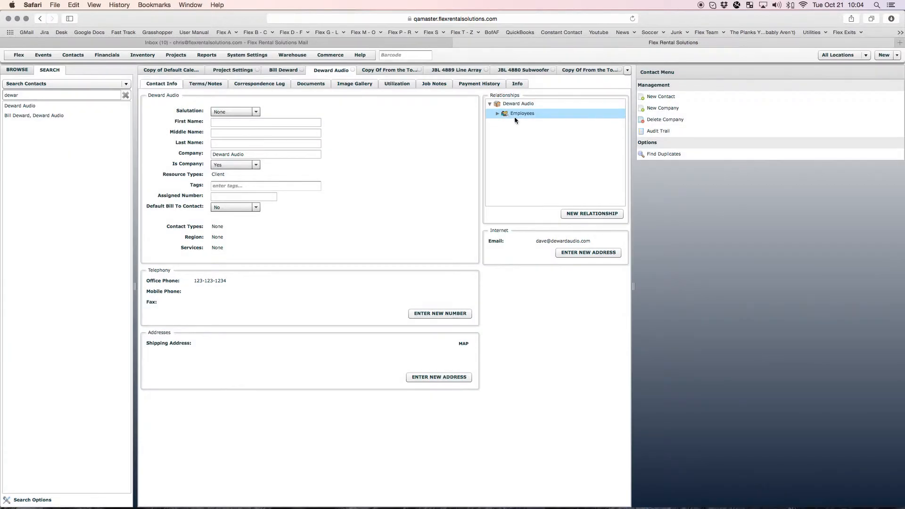
pyautogui.click(497, 114)
pyautogui.click(529, 124)
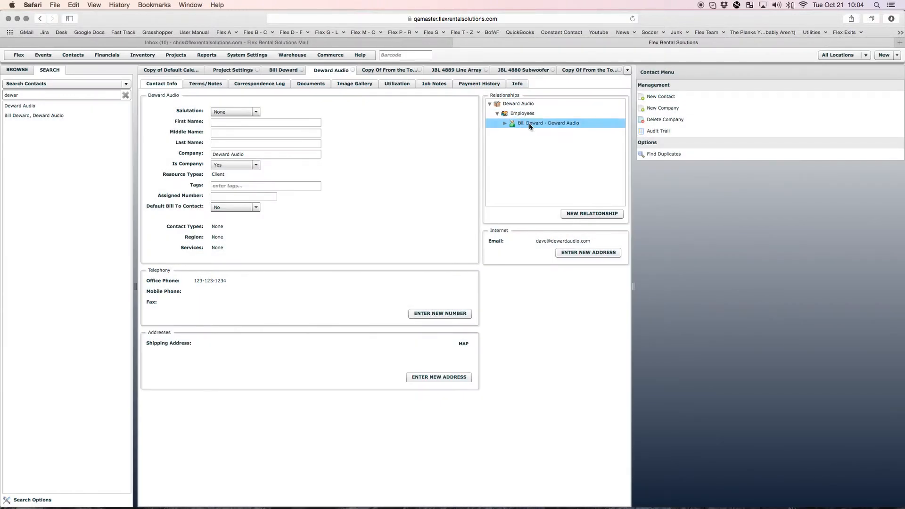
pyautogui.doubleClick(529, 124)
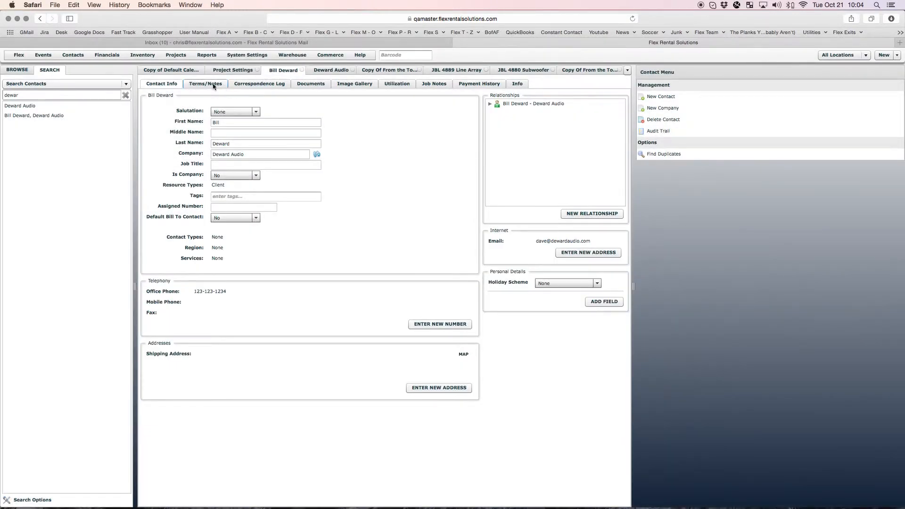
pyautogui.click(213, 86)
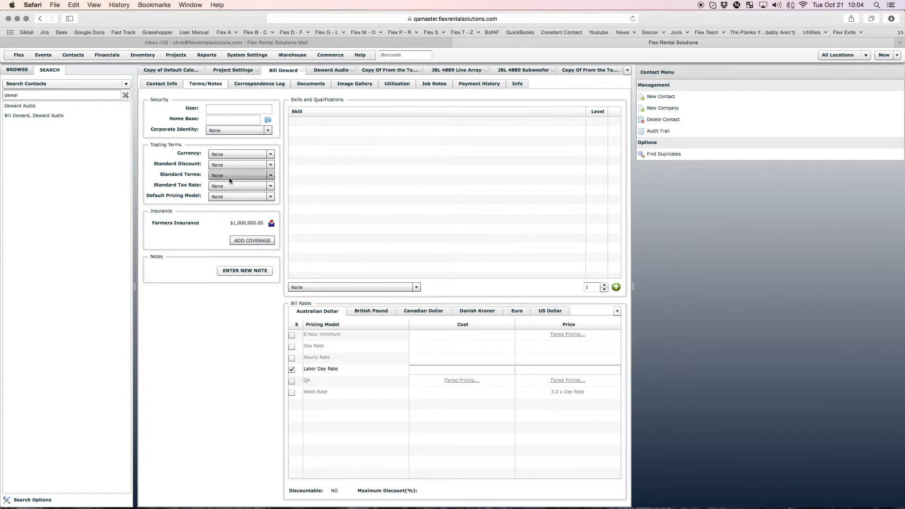
pyautogui.moveTo(273, 225)
# Open the Working View configuration from the document views of the Quote project element.
pyautogui.click(186, 58)
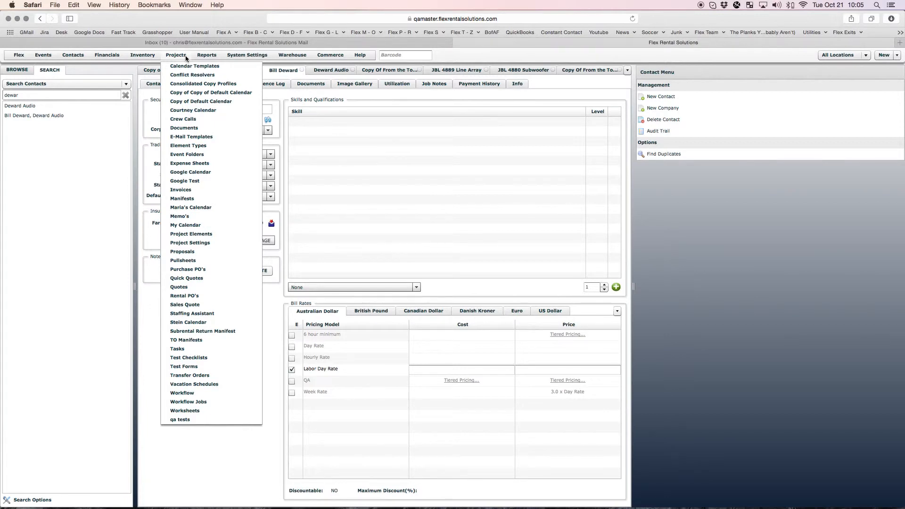
pyautogui.click(193, 233)
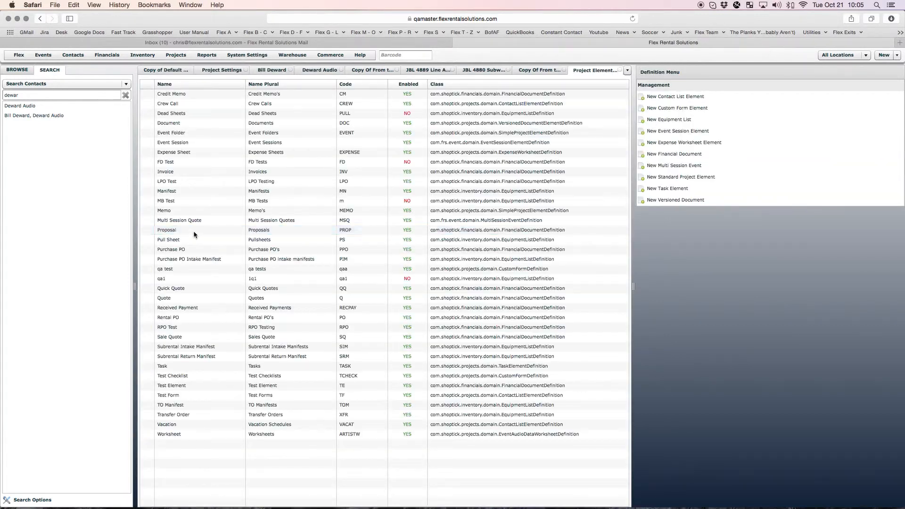
pyautogui.click(166, 298)
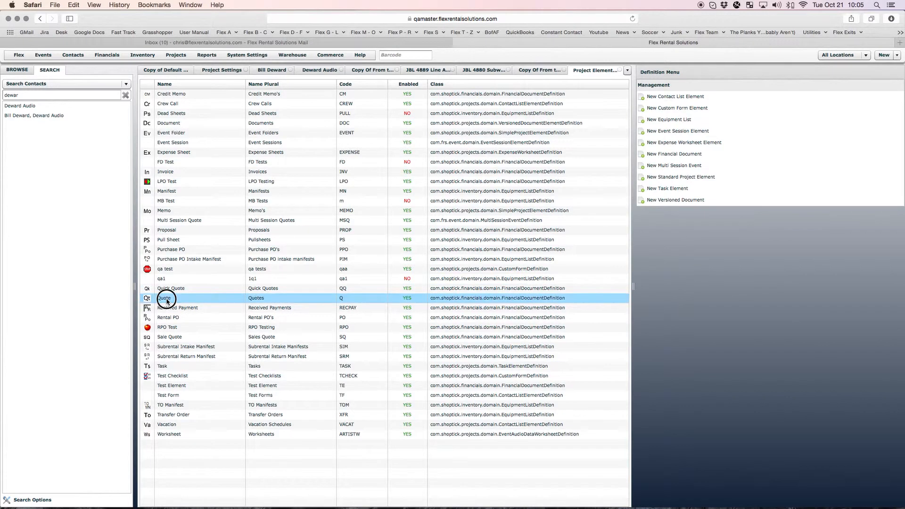
pyautogui.doubleClick(166, 301)
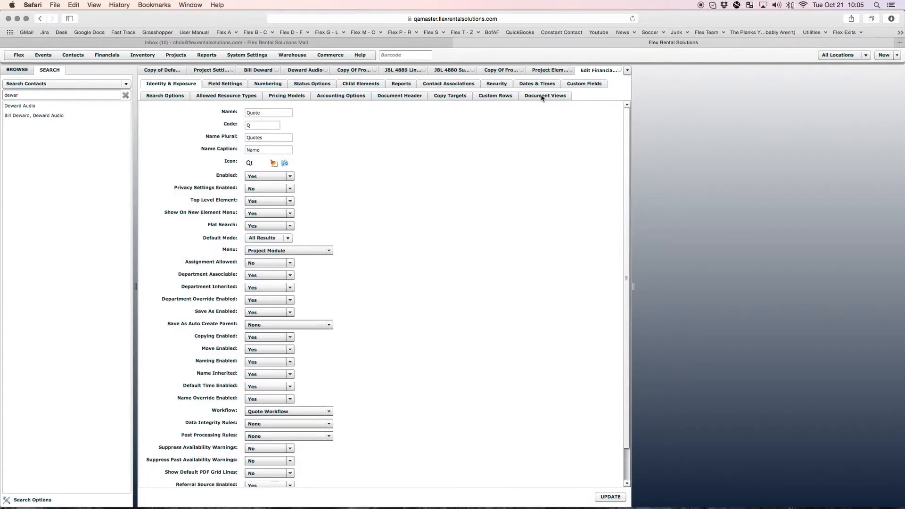
pyautogui.click(542, 96)
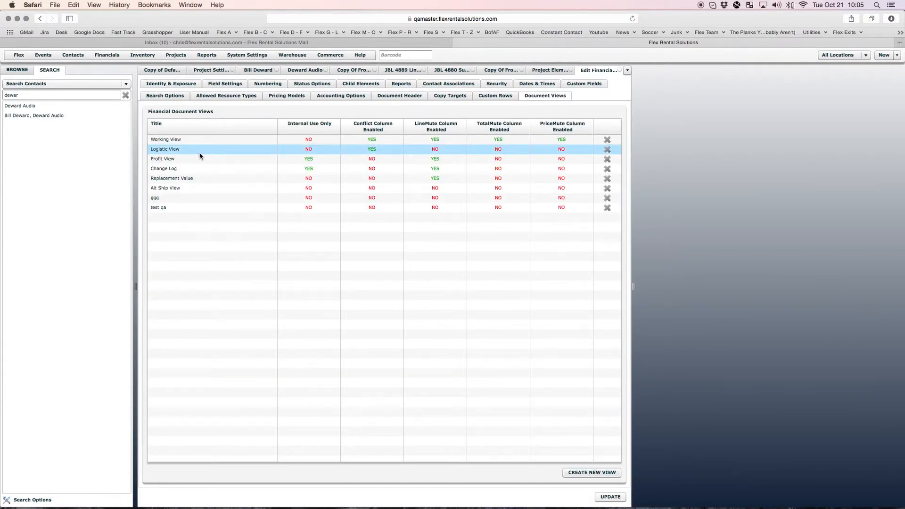
pyautogui.doubleClick(173, 141)
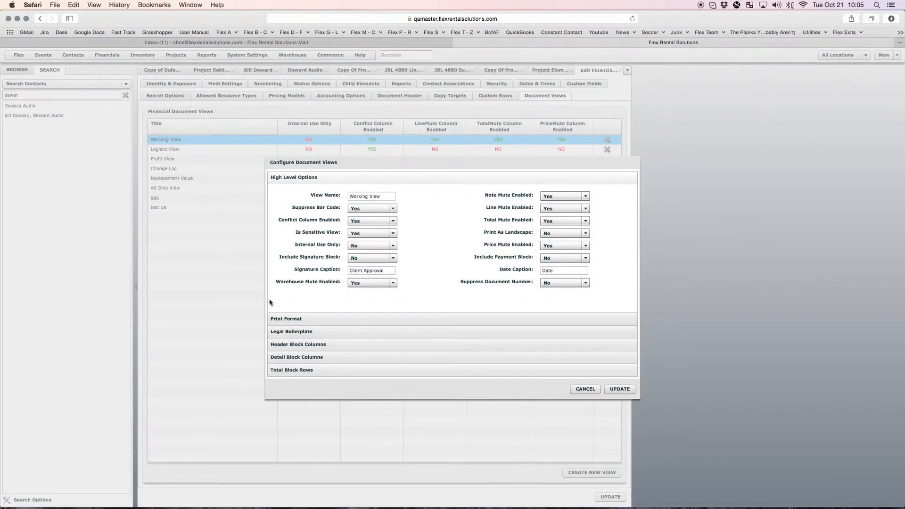
# Examine the Working View's header block columns and available Client Insurance and Insurable Value field types, glance at the detail columns, and close without changes.
pyautogui.click(318, 344)
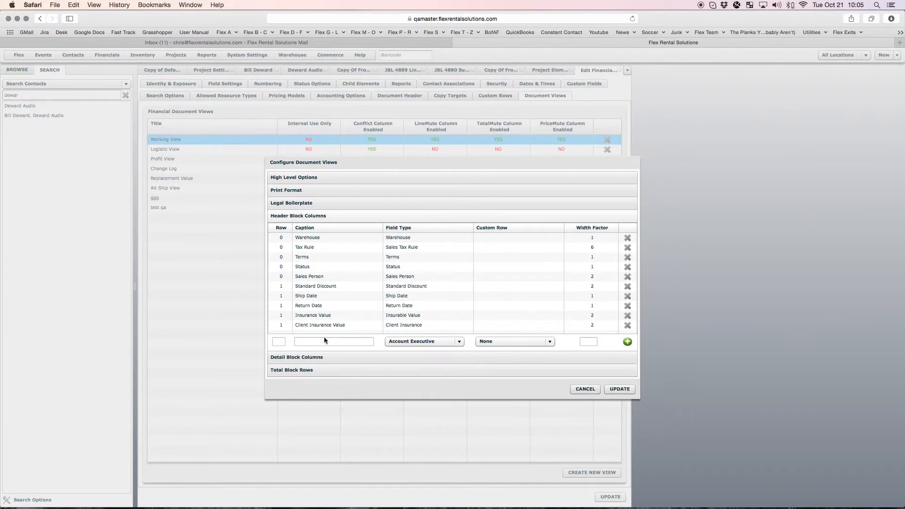
pyautogui.click(413, 342)
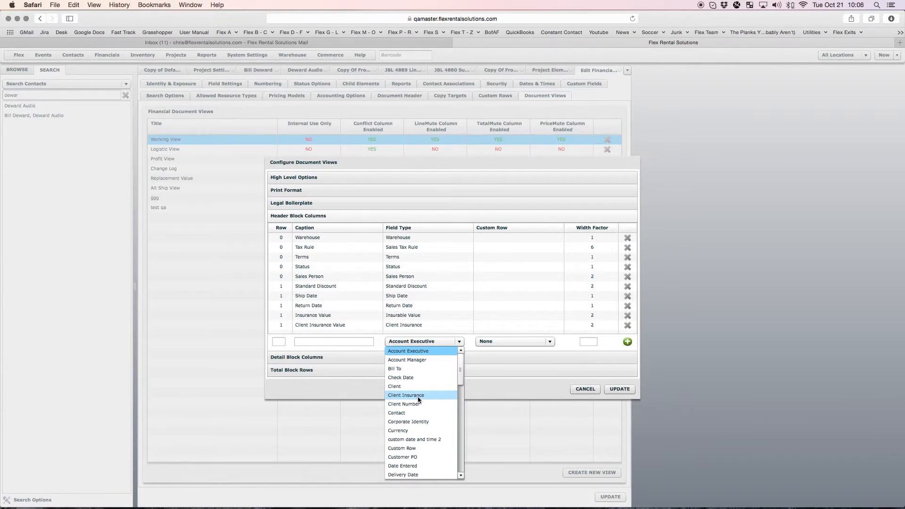
pyautogui.moveTo(460, 375); pyautogui.dragTo(461, 407)
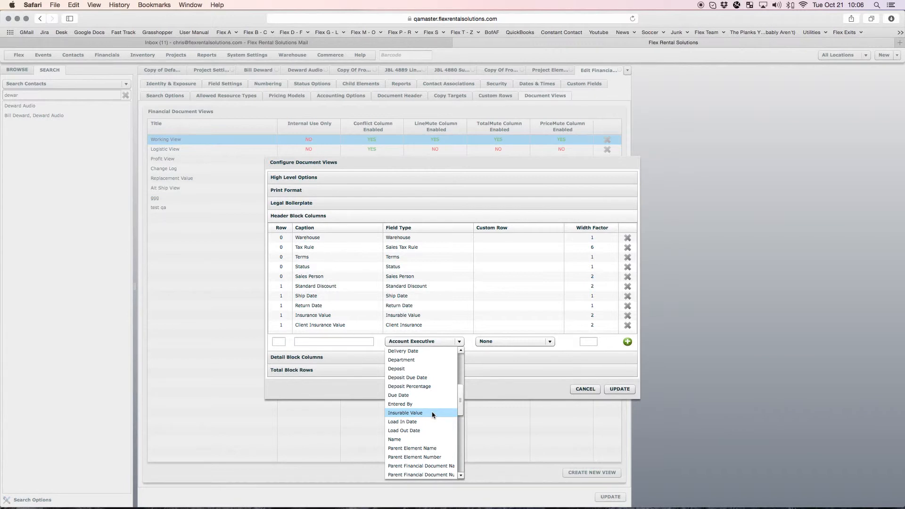
pyautogui.scroll(5, 432, 414)
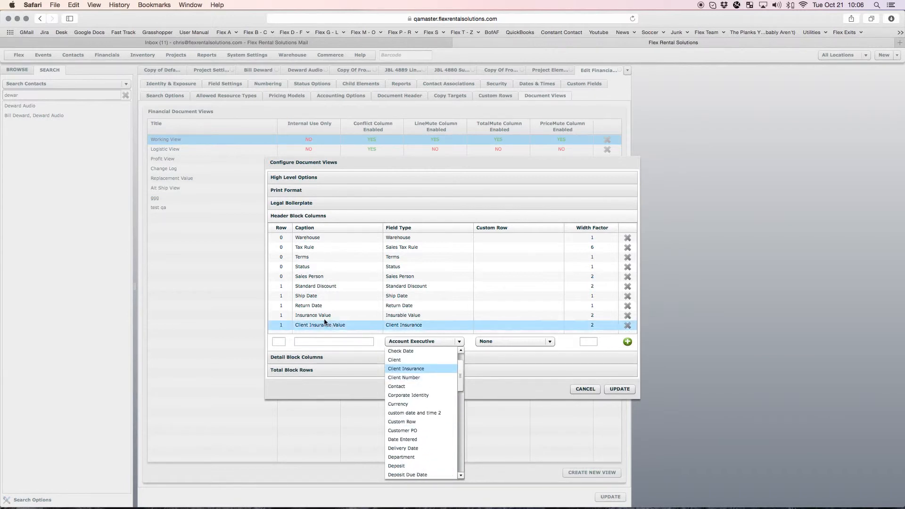
pyautogui.click(489, 354)
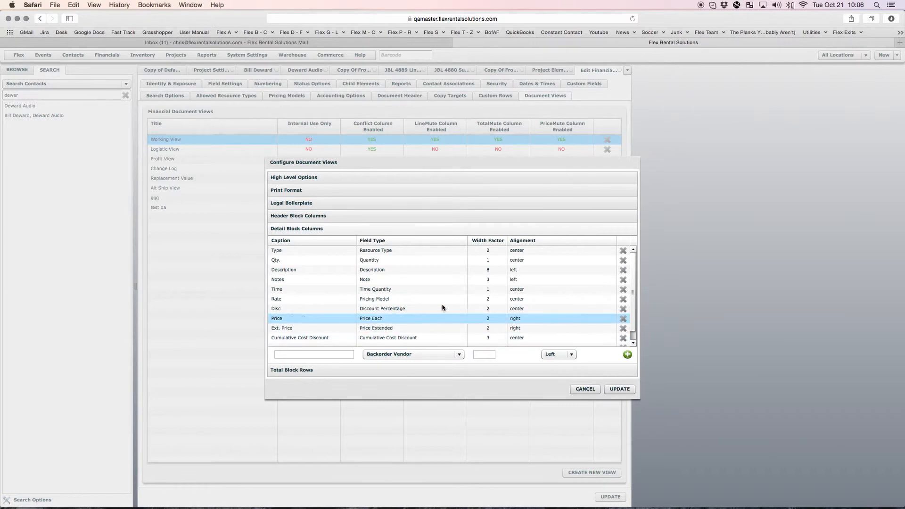
pyautogui.click(302, 216)
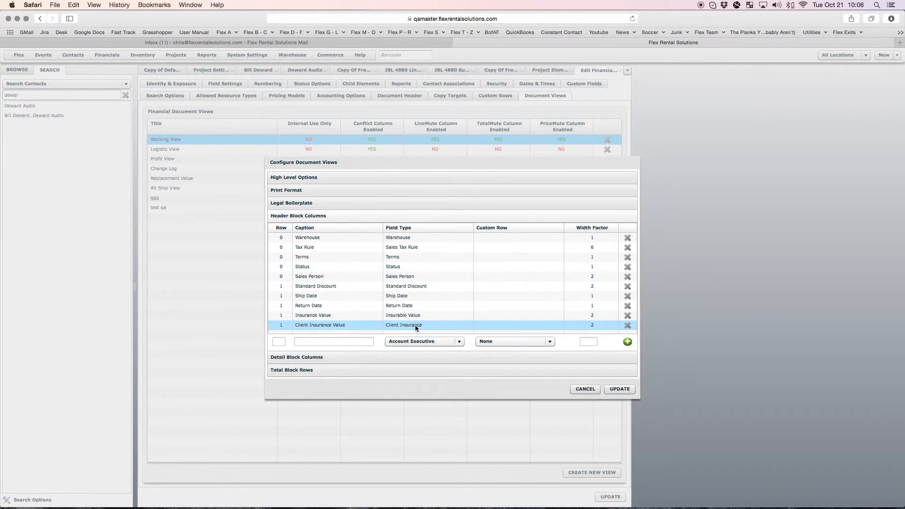
pyautogui.click(586, 388)
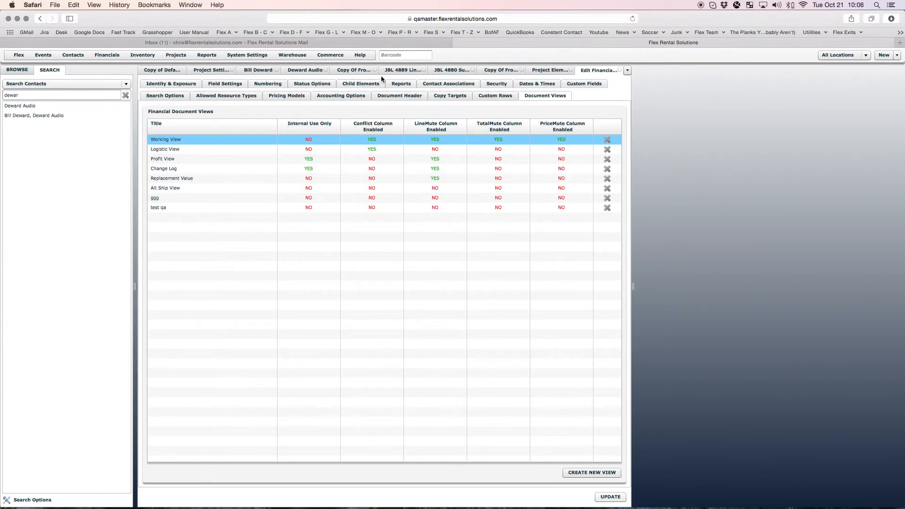
# Open the parent quote "Copy Of From the Top", set its client to the individual contact at Deward Audio, keep the change and reload the quote.
pyautogui.click(357, 73)
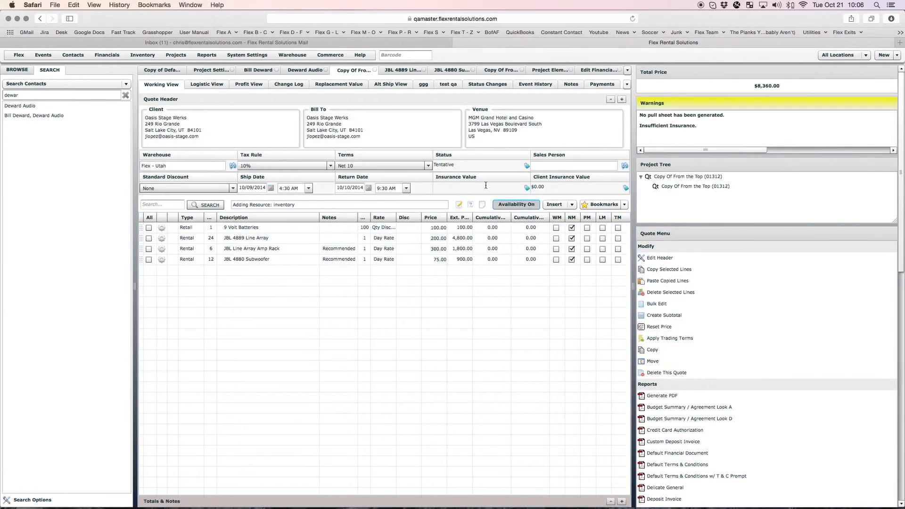
pyautogui.doubleClick(681, 177)
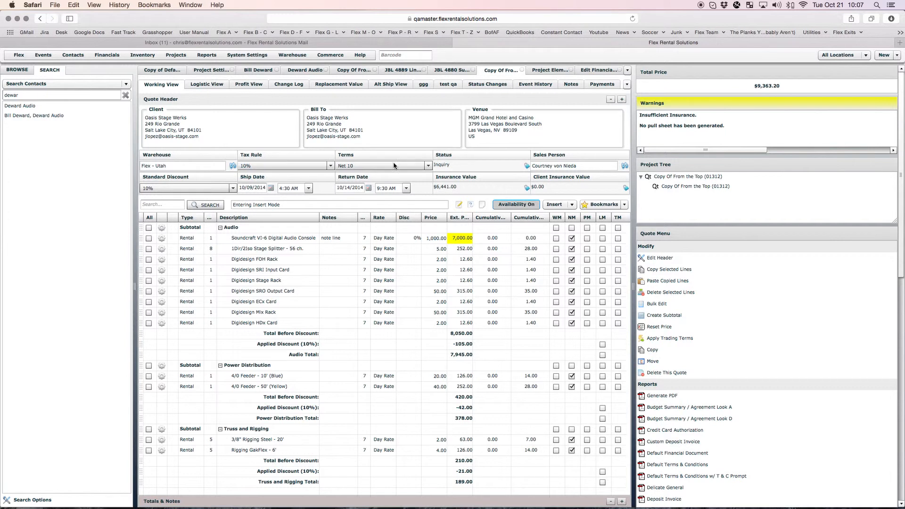
pyautogui.doubleClick(218, 124)
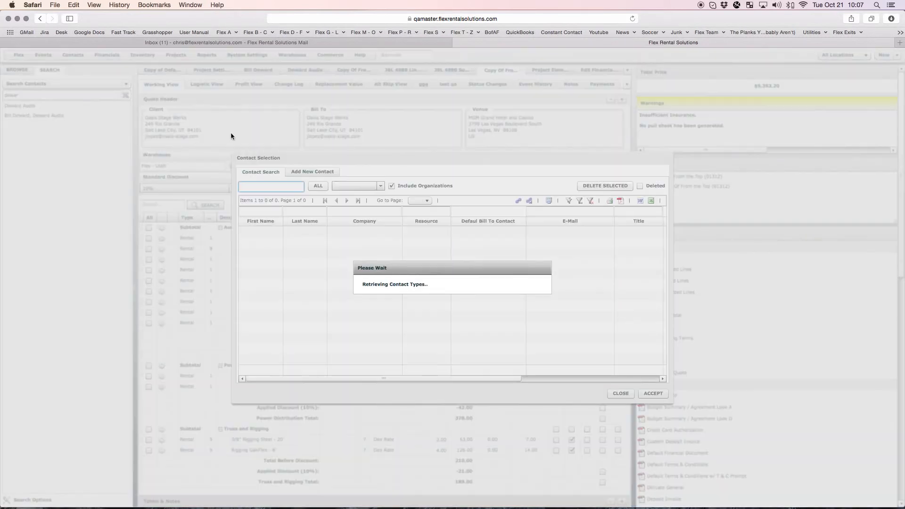
pyautogui.write('deward')
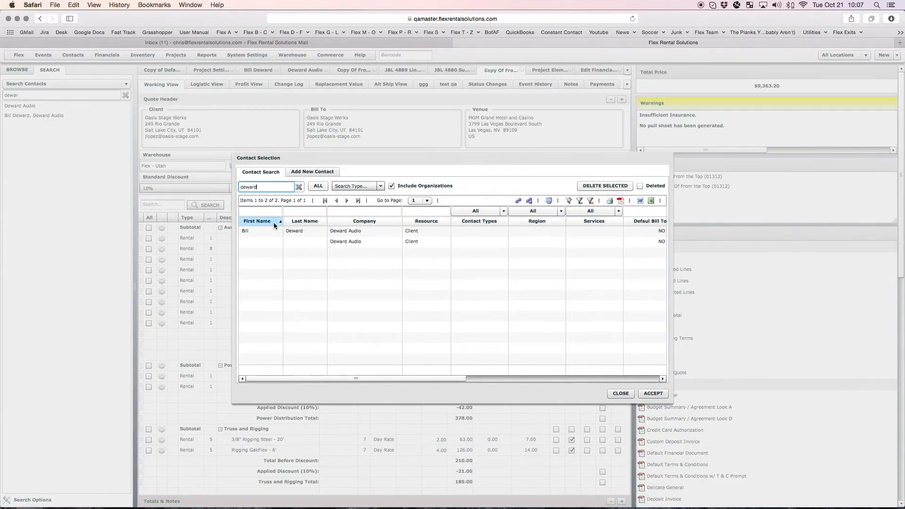
pyautogui.doubleClick(302, 234)
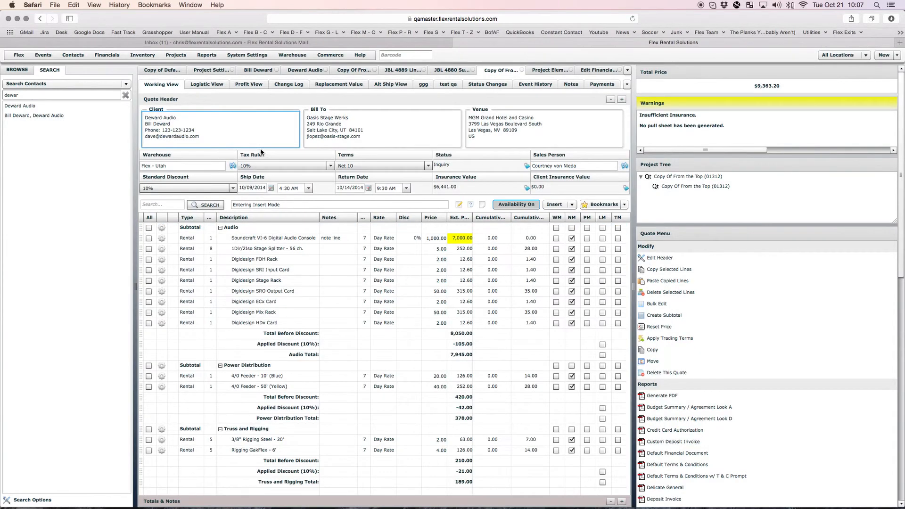
pyautogui.click(681, 177)
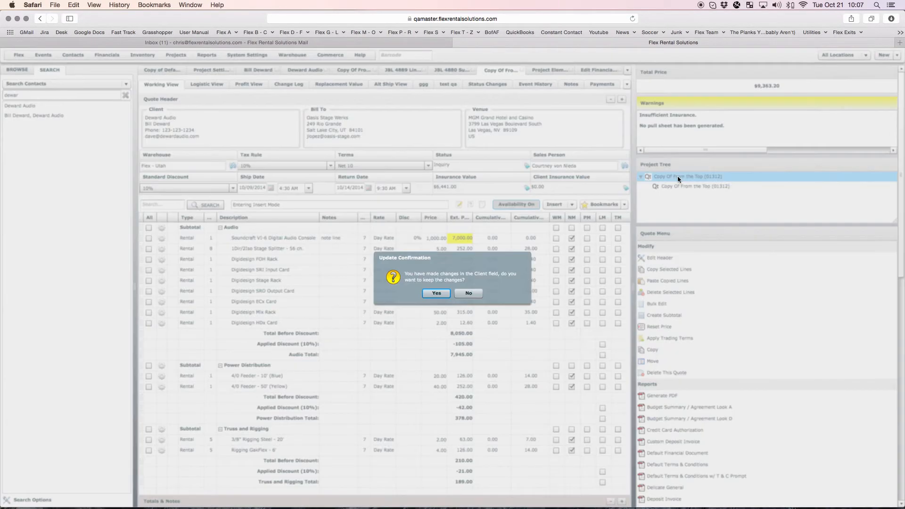
pyautogui.click(437, 293)
pyautogui.click(662, 176)
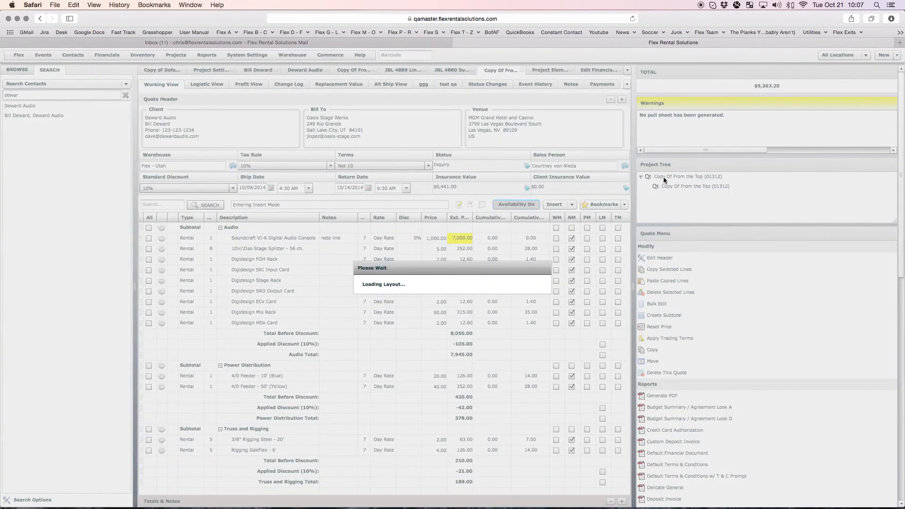